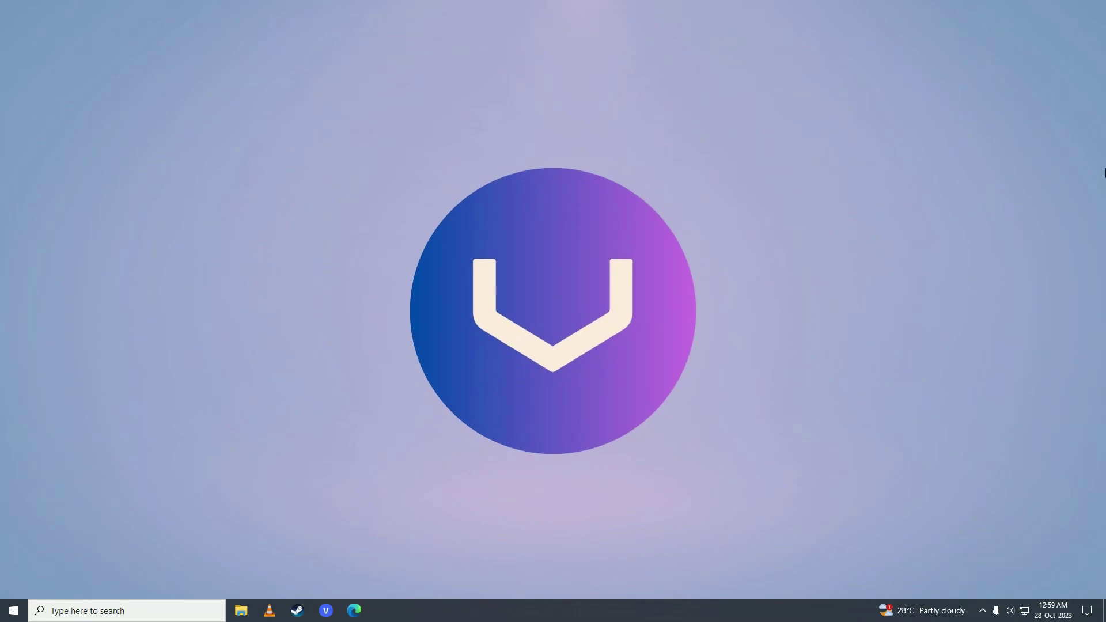
Launch Microsoft Store from the Start menu search.
{"action": "key", "text": "super"}
{"action": "type", "text": "mic"}
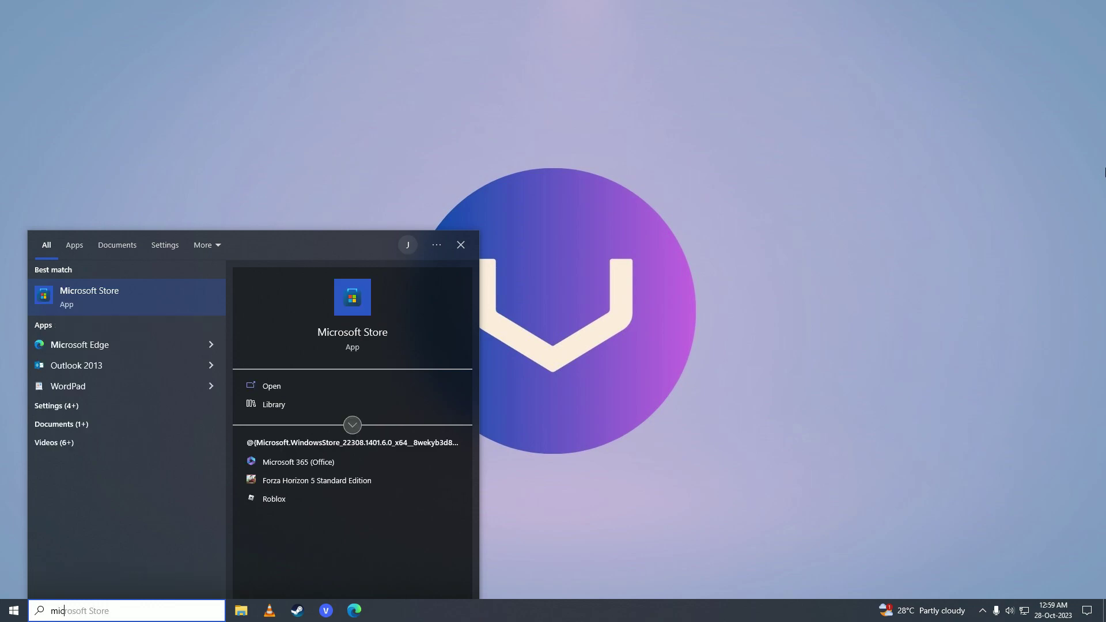
{"action": "type", "text": "ro"}
{"action": "key", "text": "Return"}
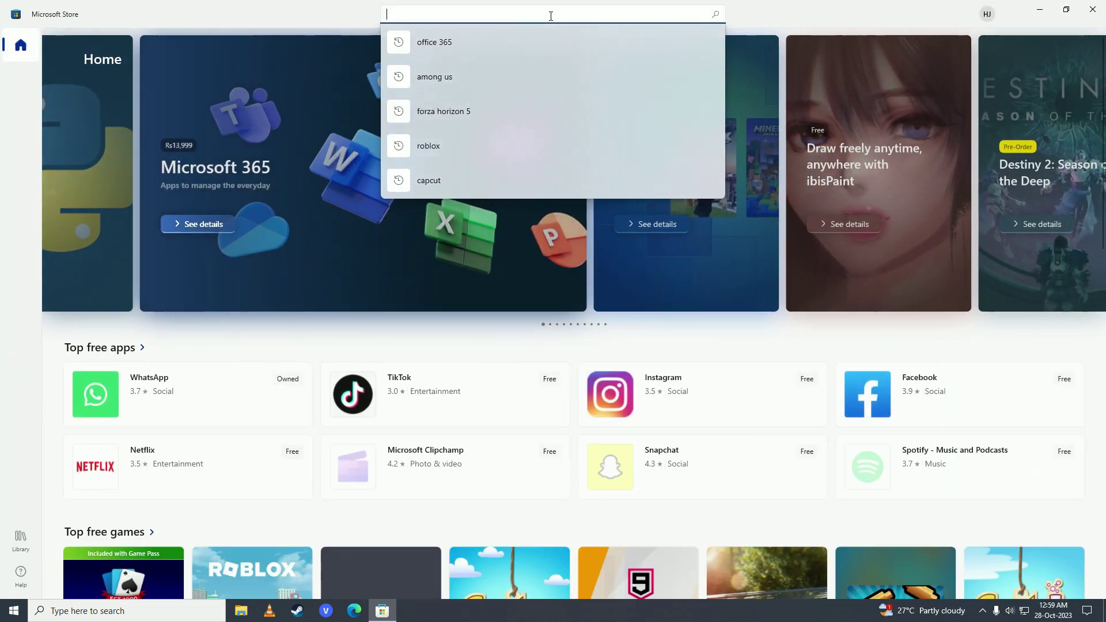
{"action": "type", "text": "angry birds 2"}
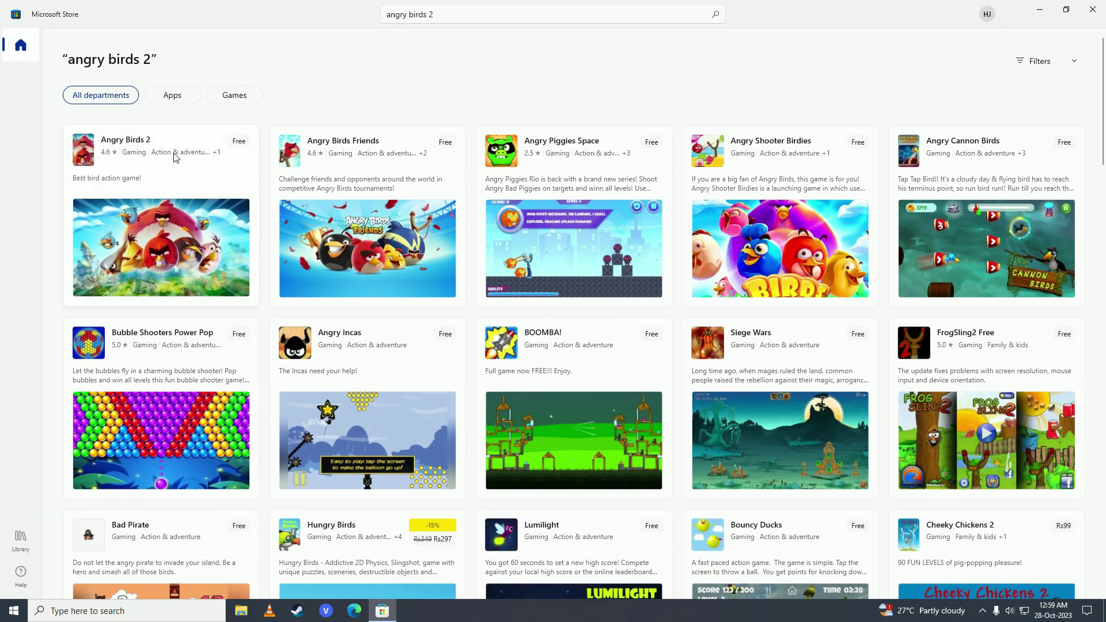
Open the Angry Birds 2 details page from the Store search results.
{"action": "left_click", "coordinate": [170, 160]}
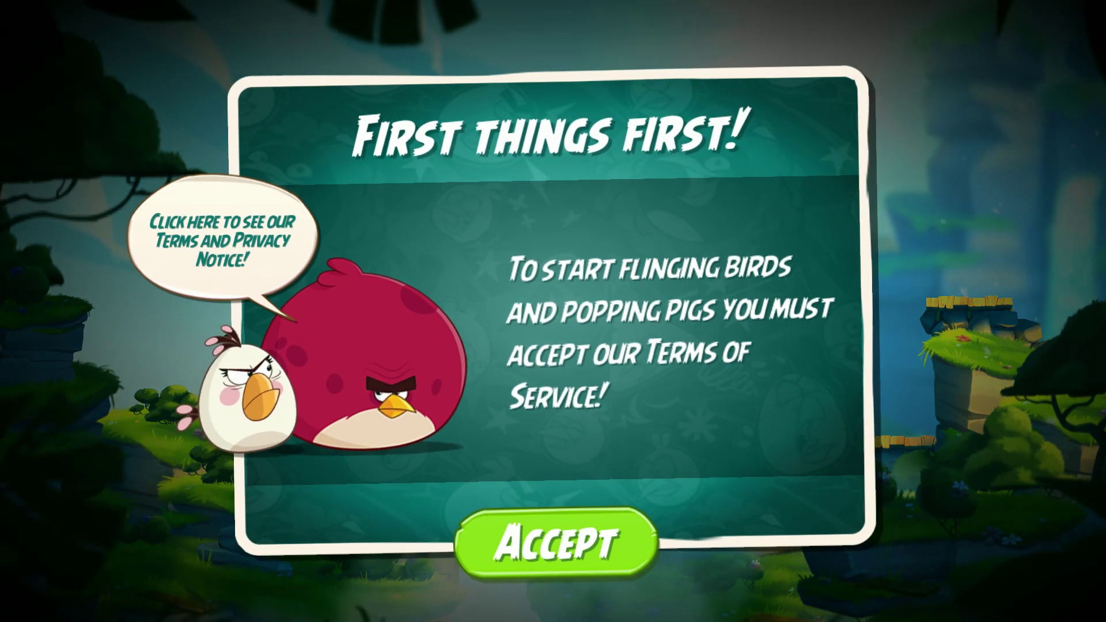
Accept the Angry Birds 2 Terms of Service to start the tutorial.
{"action": "left_click", "coordinate": [521, 554]}
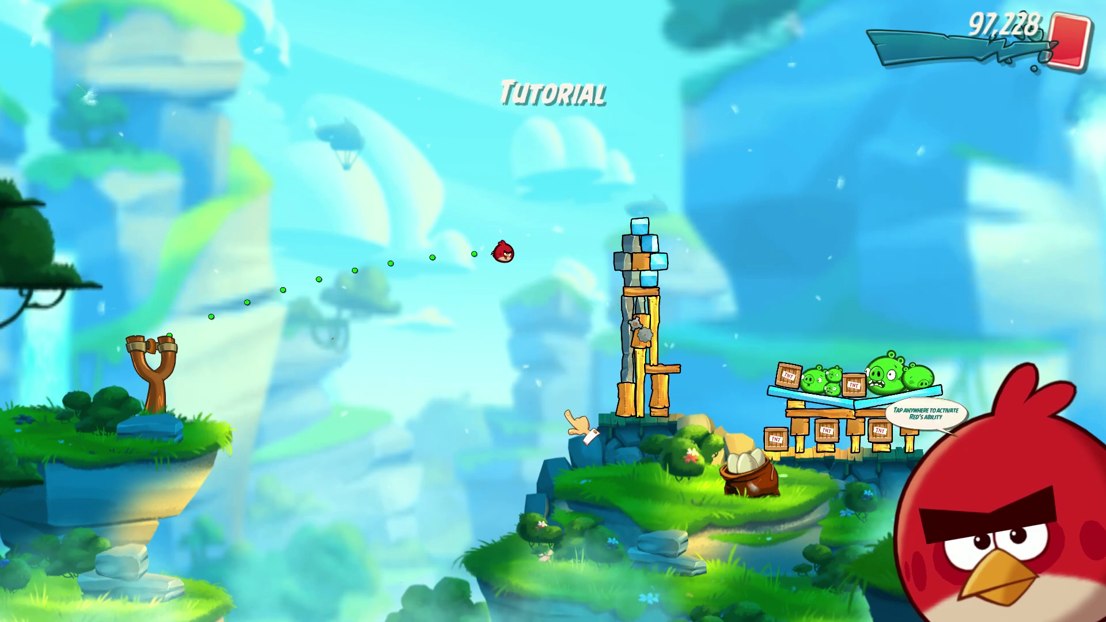
Trigger Red's mid-flight ability to smash the tutorial tower.
{"action": "left_click", "coordinate": [553, 311]}
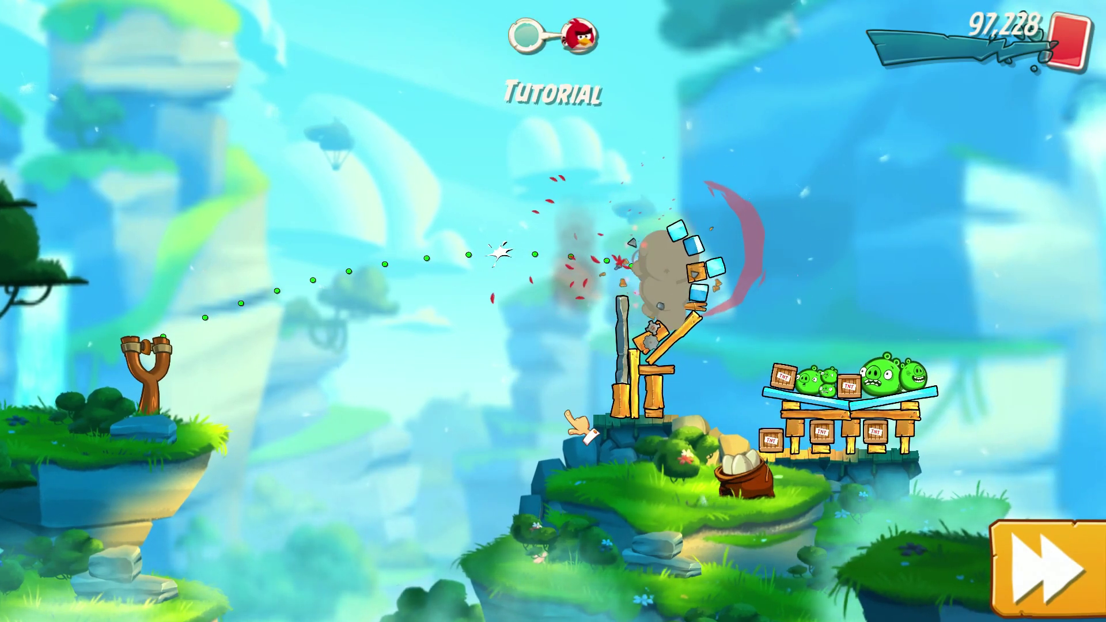